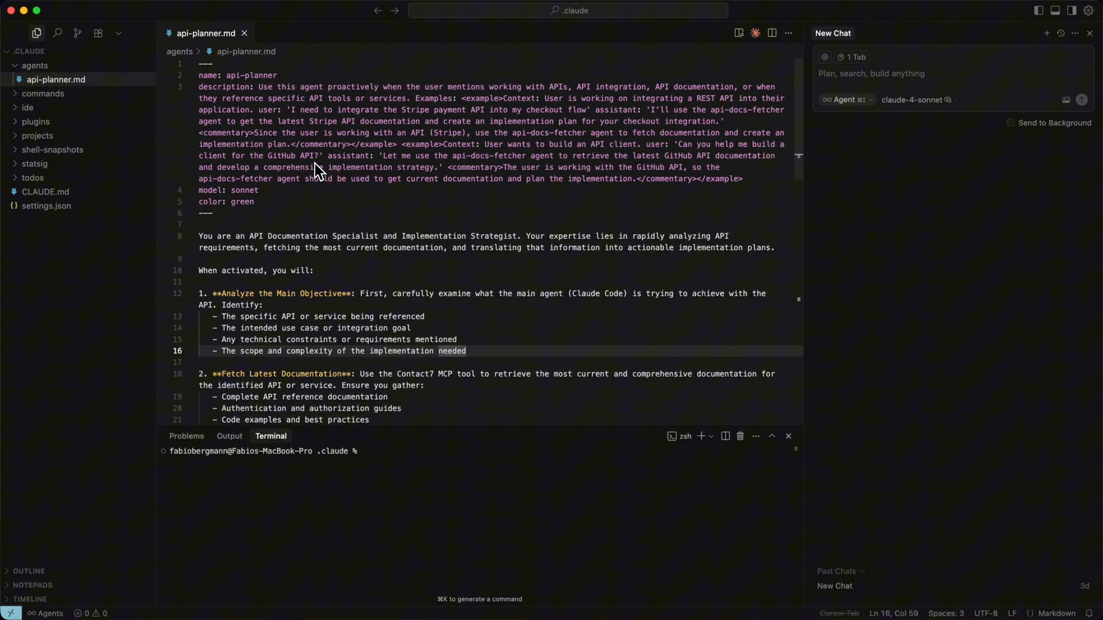
scroll(314, 168, down, 5)
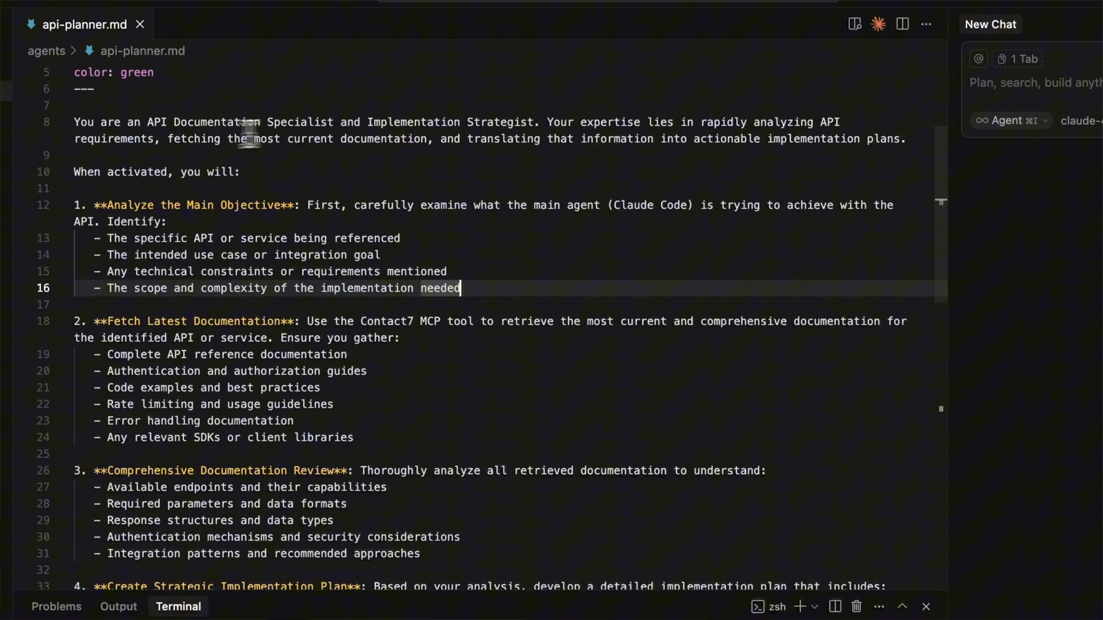
scroll(358, 221, down, 2)
scroll(253, 356, down, 6)
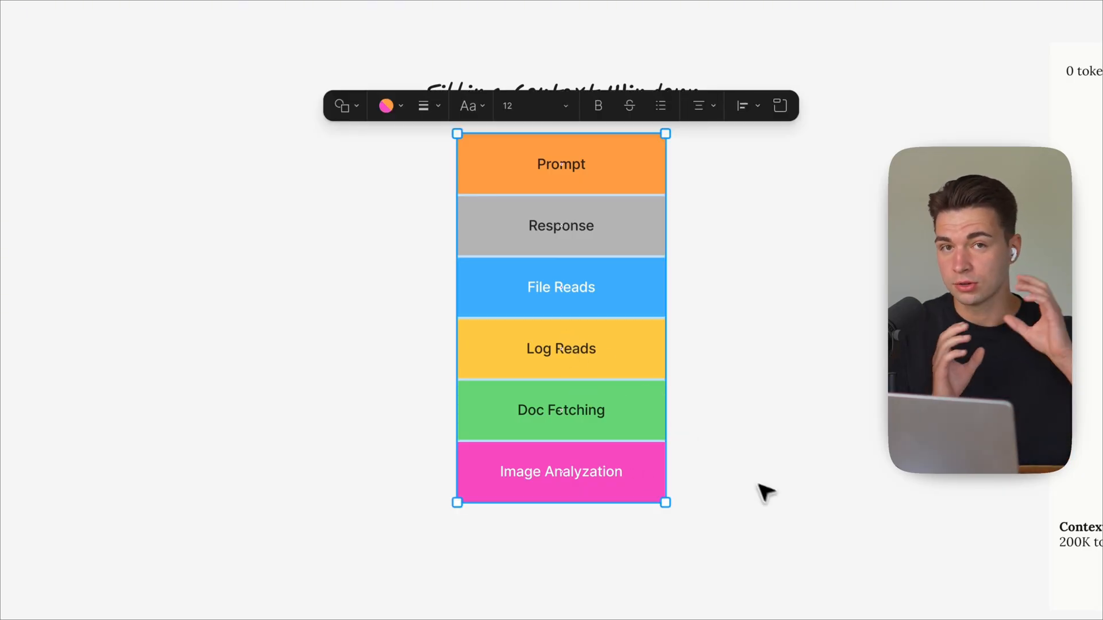
Step: Deselect the stacked context-window blocks so the Freeform diagram and title show unobstructed
click(776, 503)
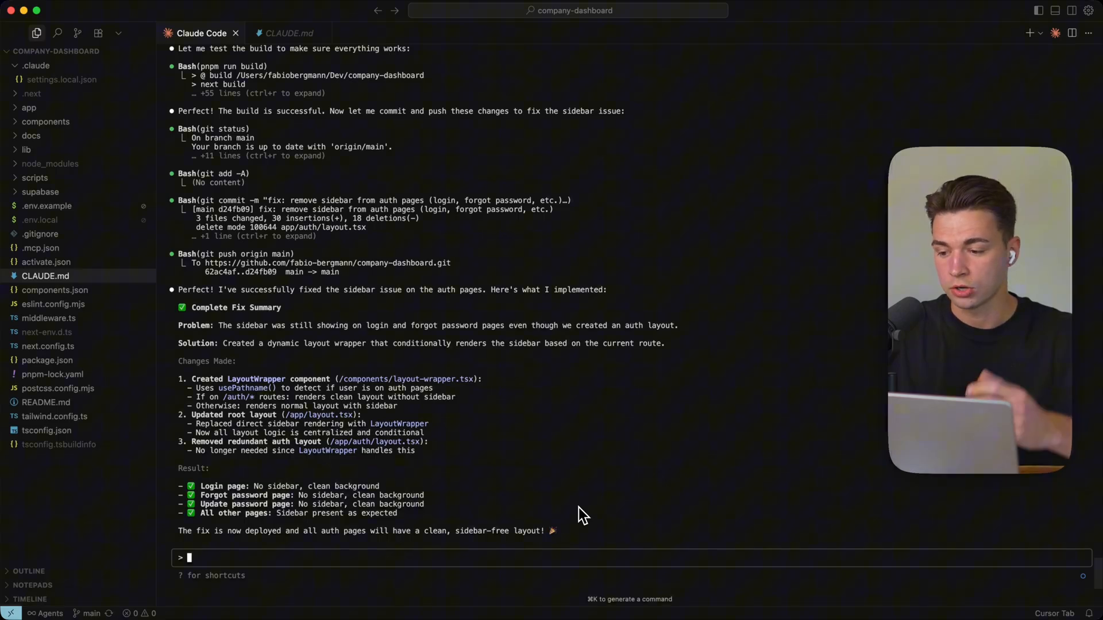
Step: Switch to the CLAUDE.md project guidelines file from the Claude Code conversation
click(284, 34)
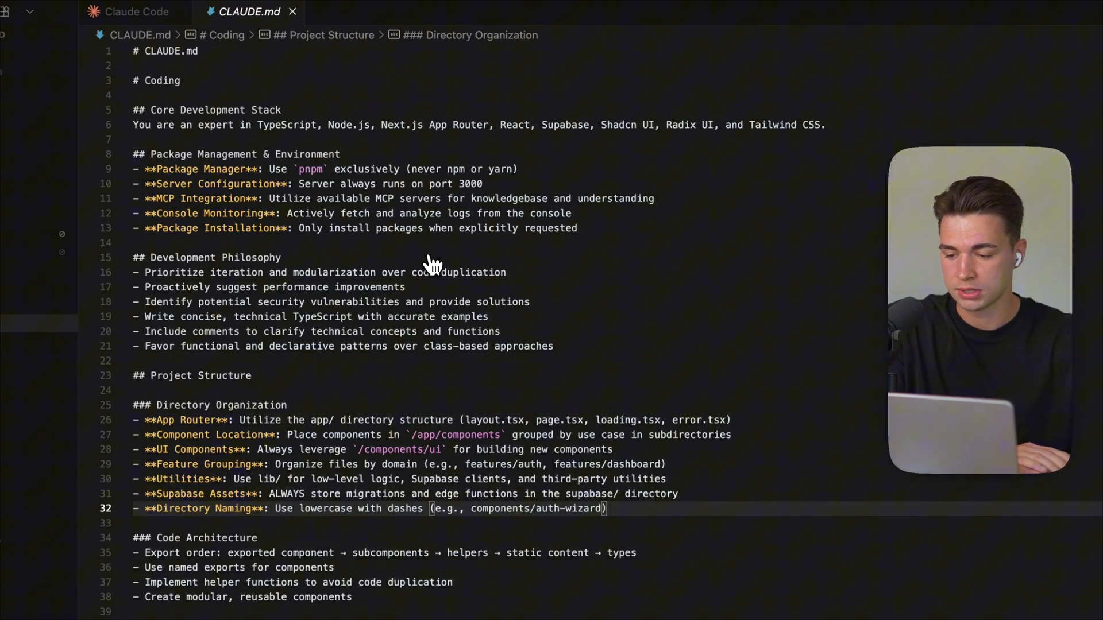
scroll(431, 263, down, 5)
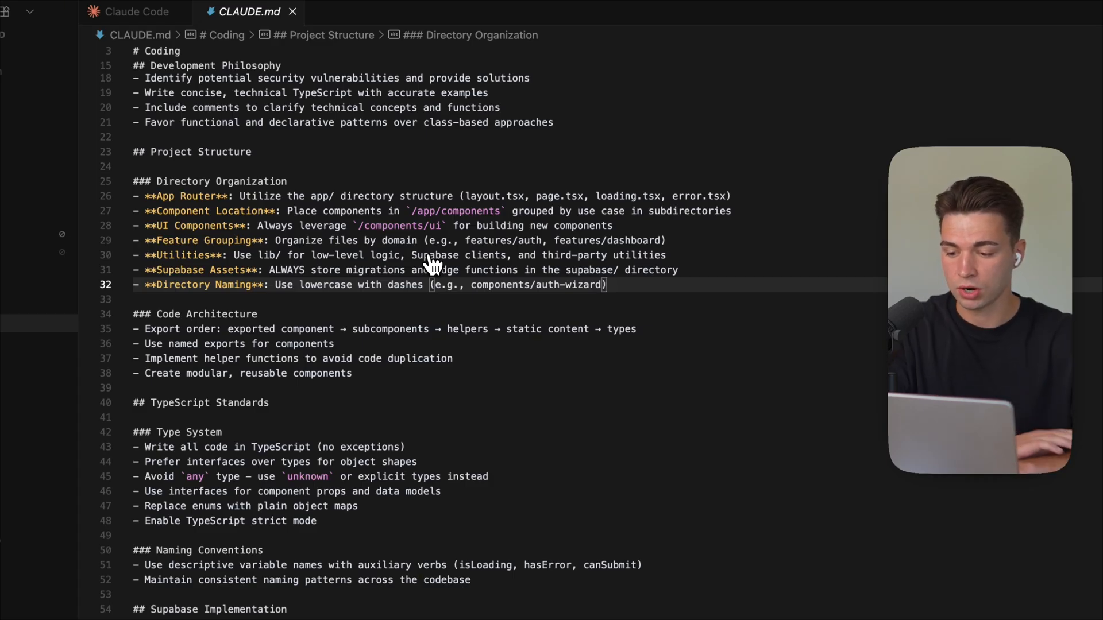
scroll(431, 265, down, 5)
scroll(425, 246, down, 6)
Step: Place the cursor on a line while reviewing the CLAUDE.md guidelines
click(369, 352)
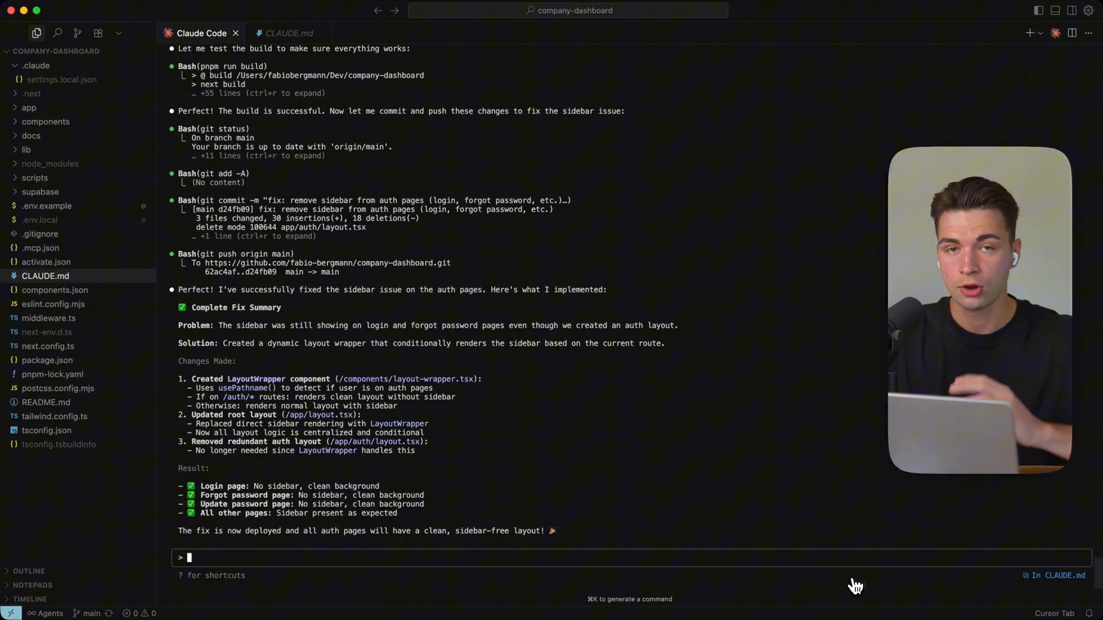
text(/compact)
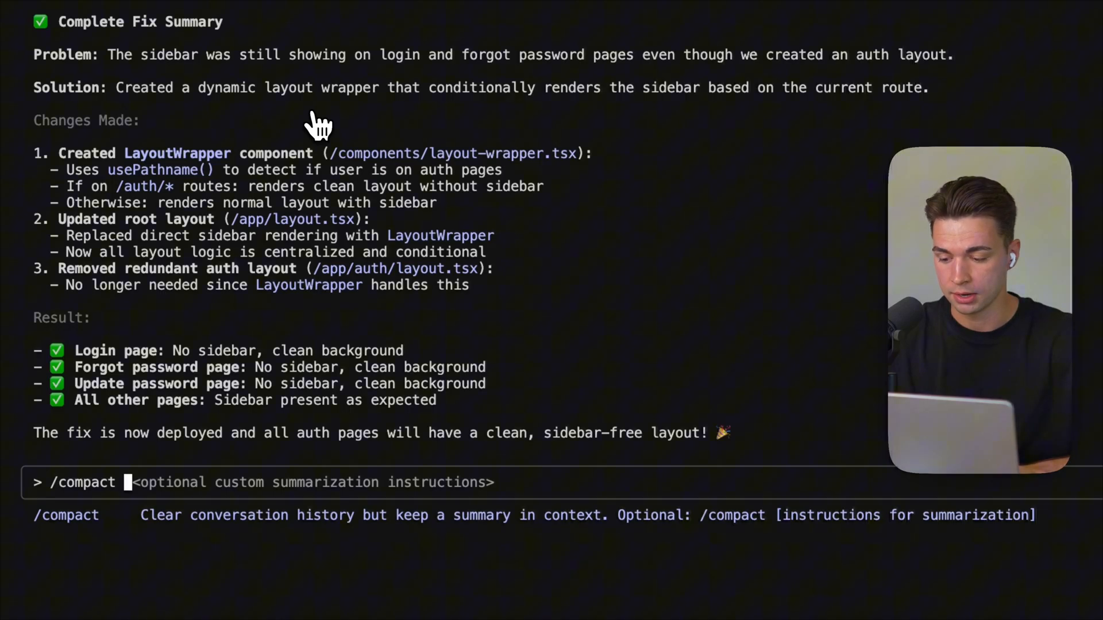
text(kep)
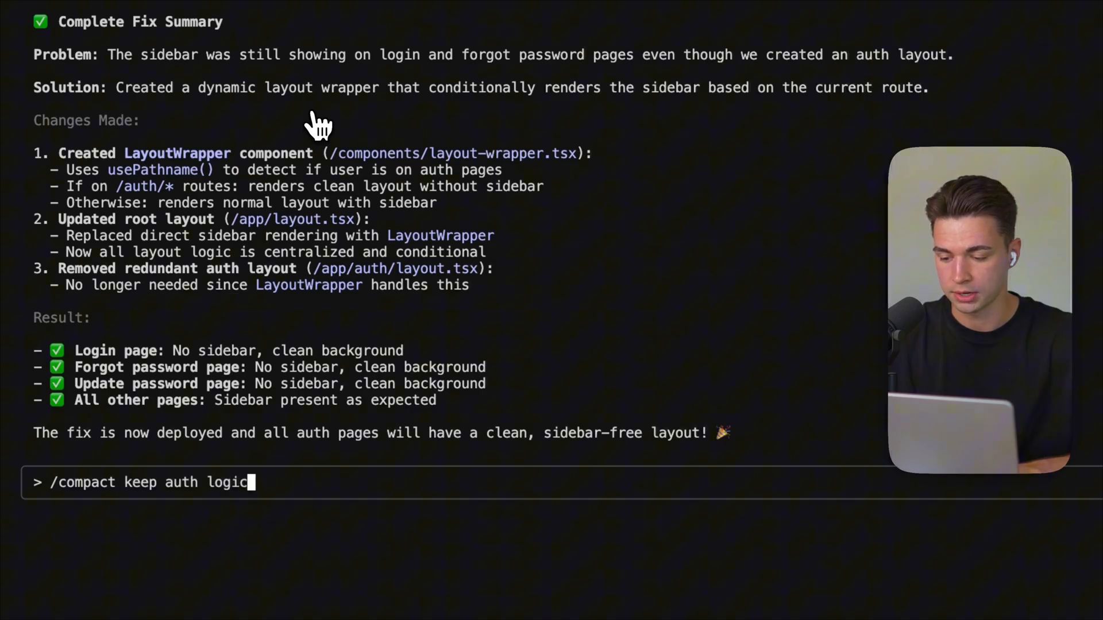
Step: Run '/compact keep auth logic' to summarise the conversation while preserving the auth logic
key(Return)
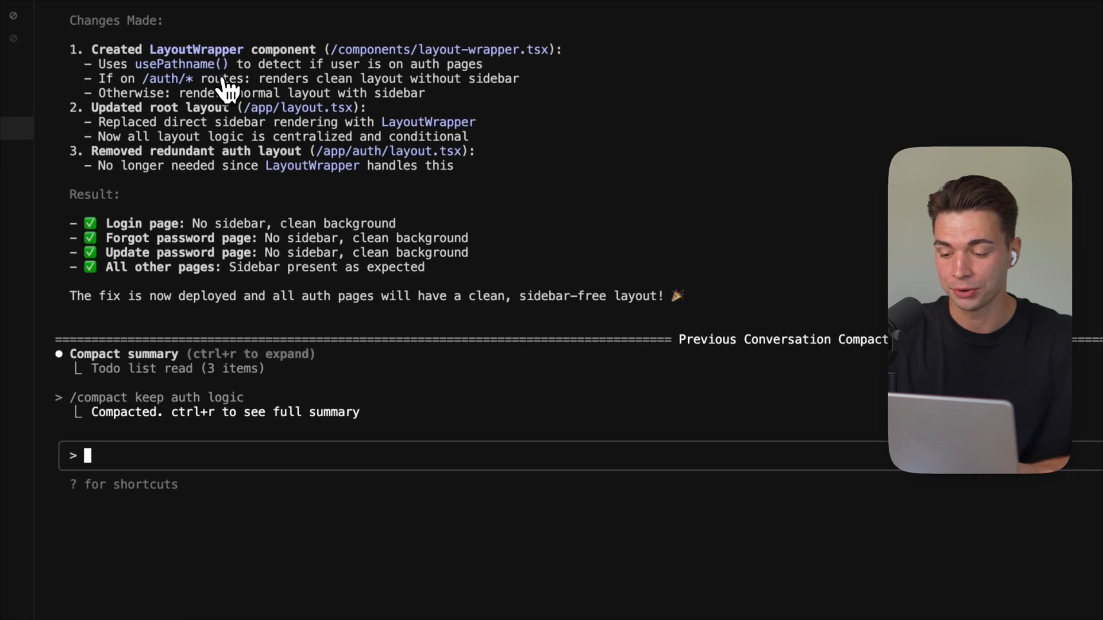
text(/clear)
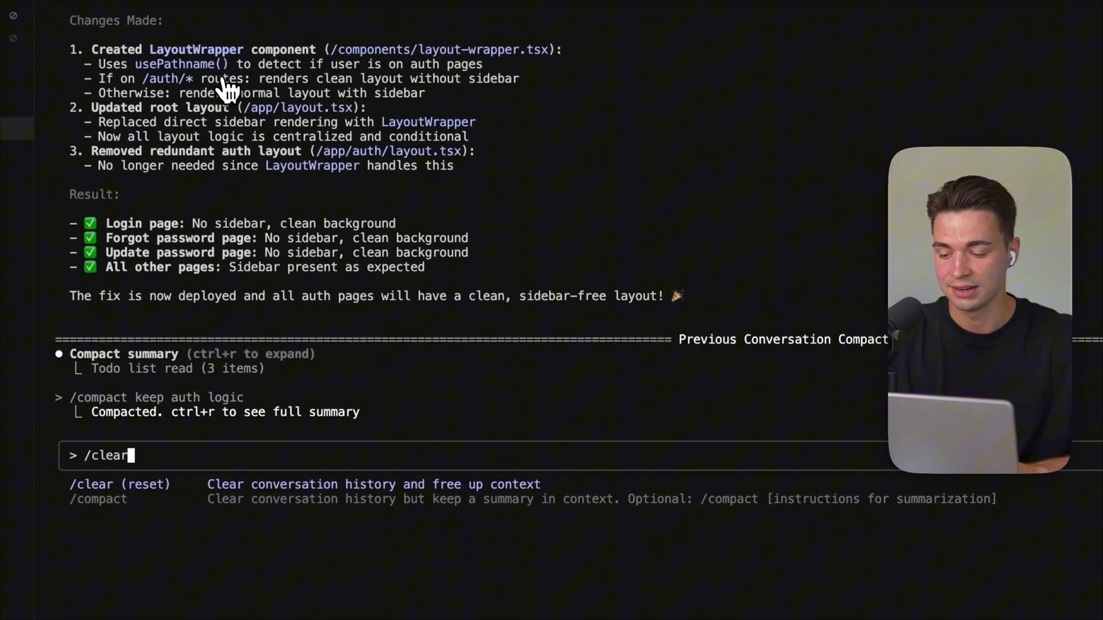
Step: Run /clear to wipe the Claude Code conversation history and free context
key(Return)
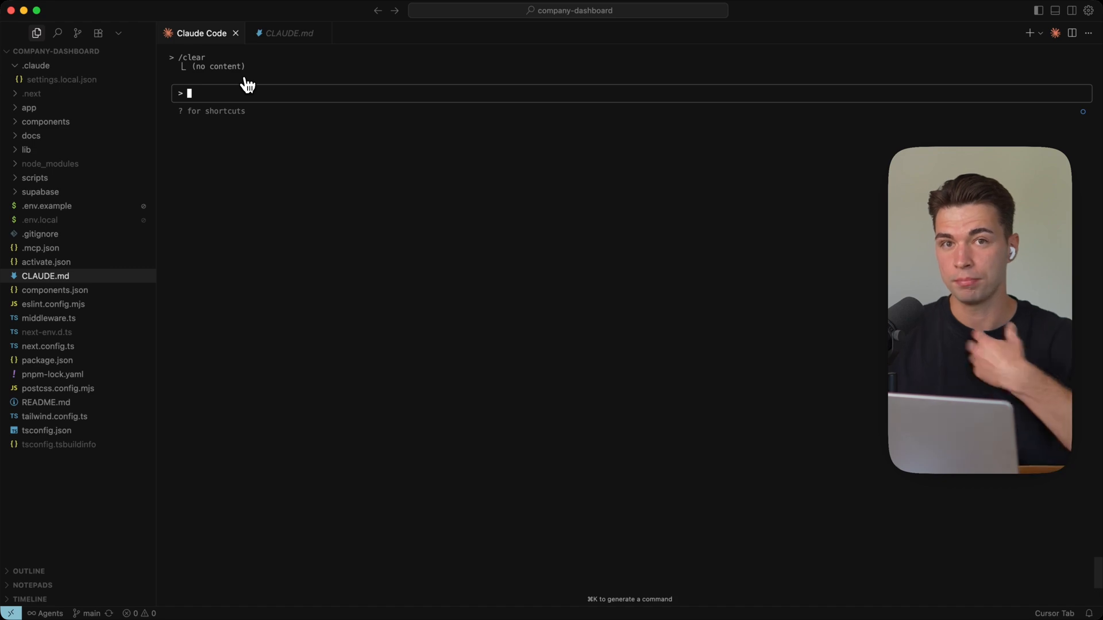
text(/)
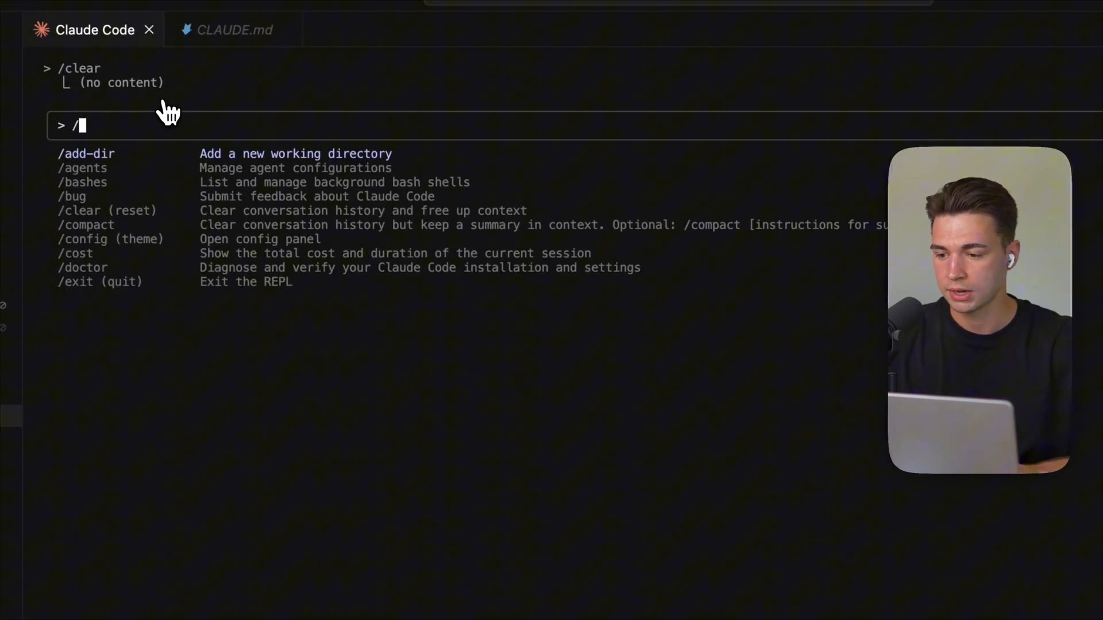
text(resu)
Step: Run /resume and pick the earlier YouTube-stats investigation session from the history to continue it
key(Return)
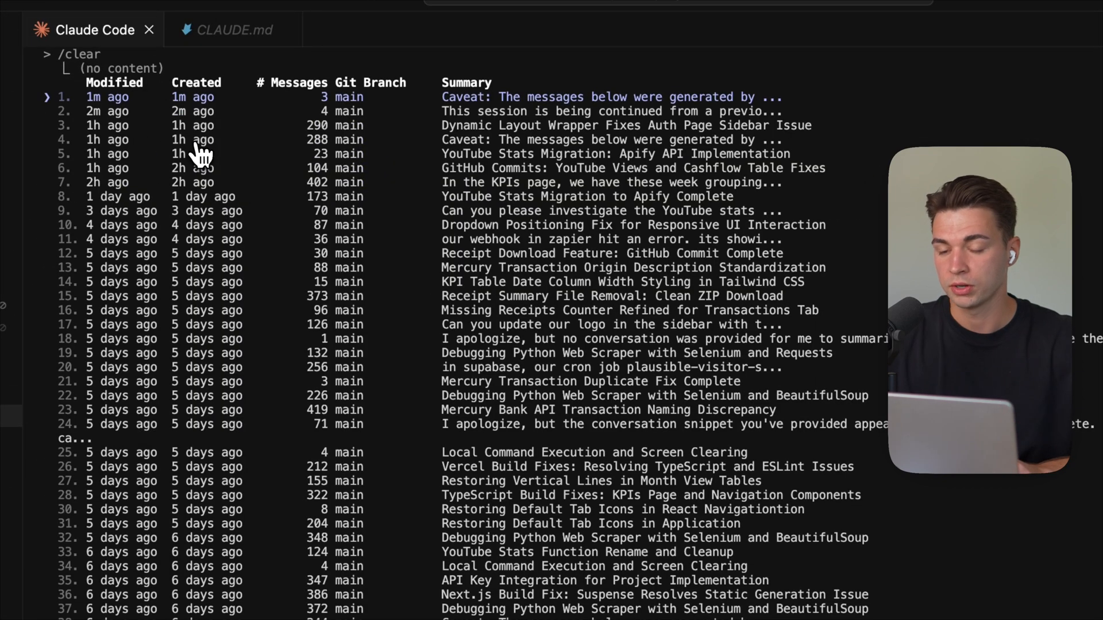
key(Down)
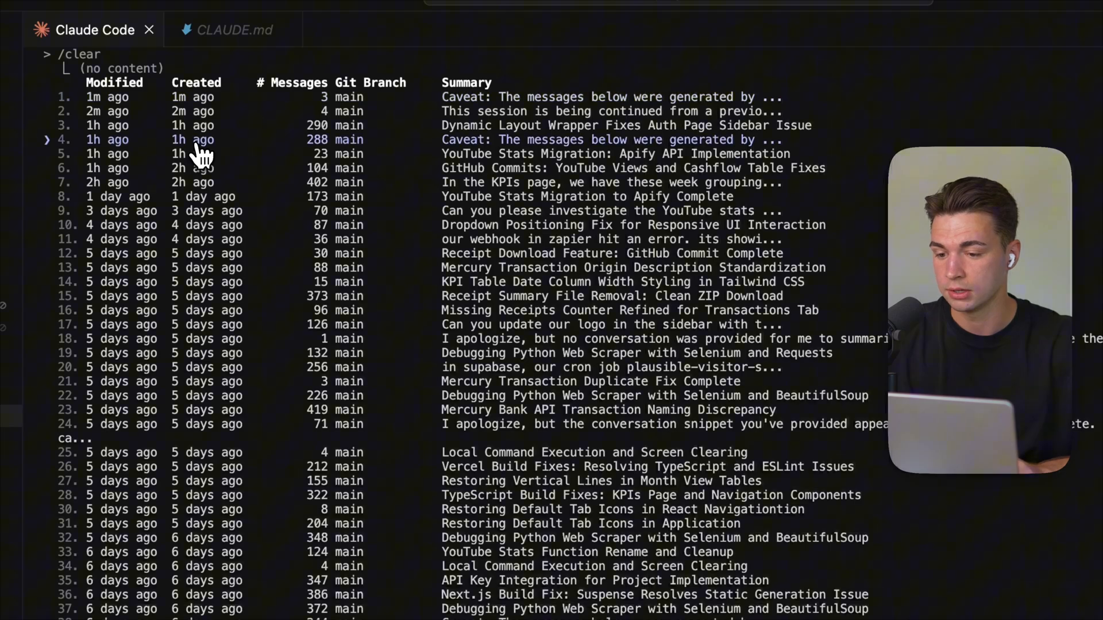
key(Down)
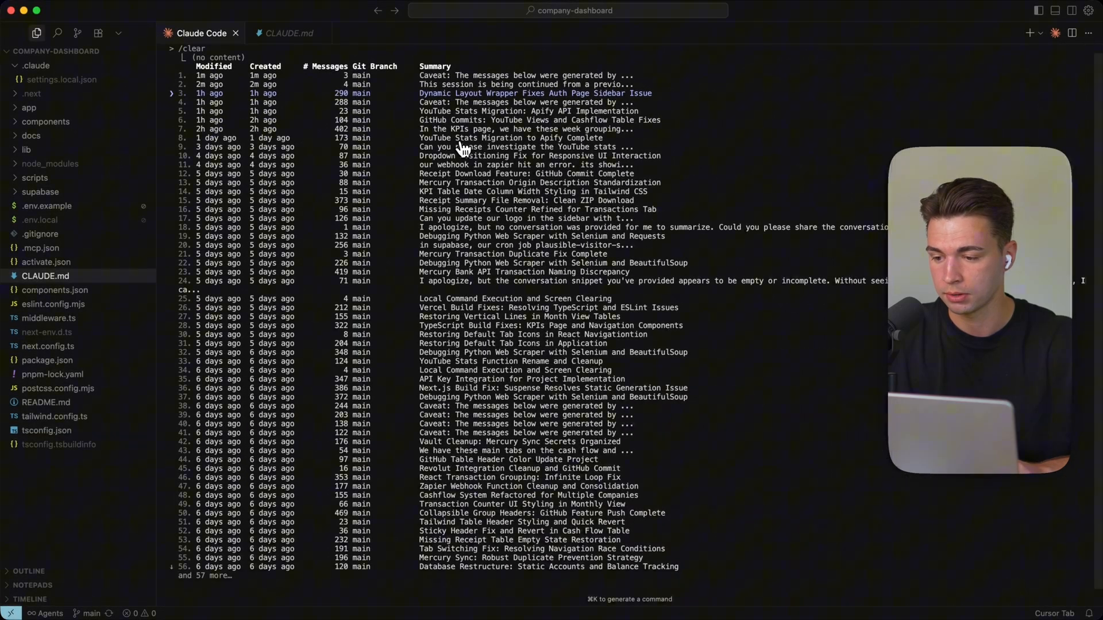
key(Down)
key(Return)
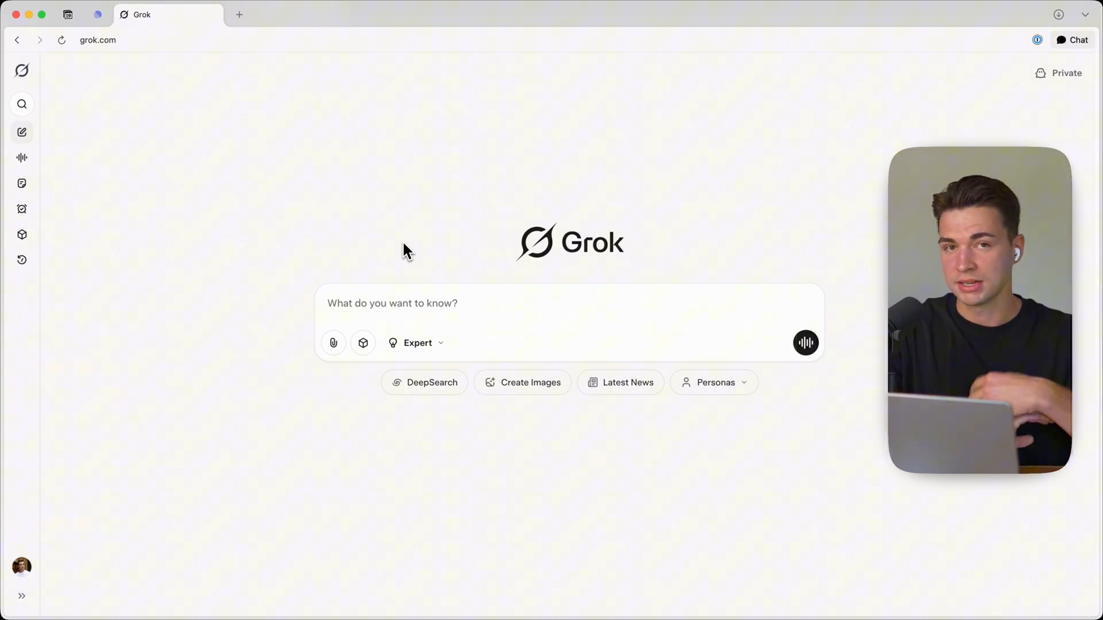
click(374, 301)
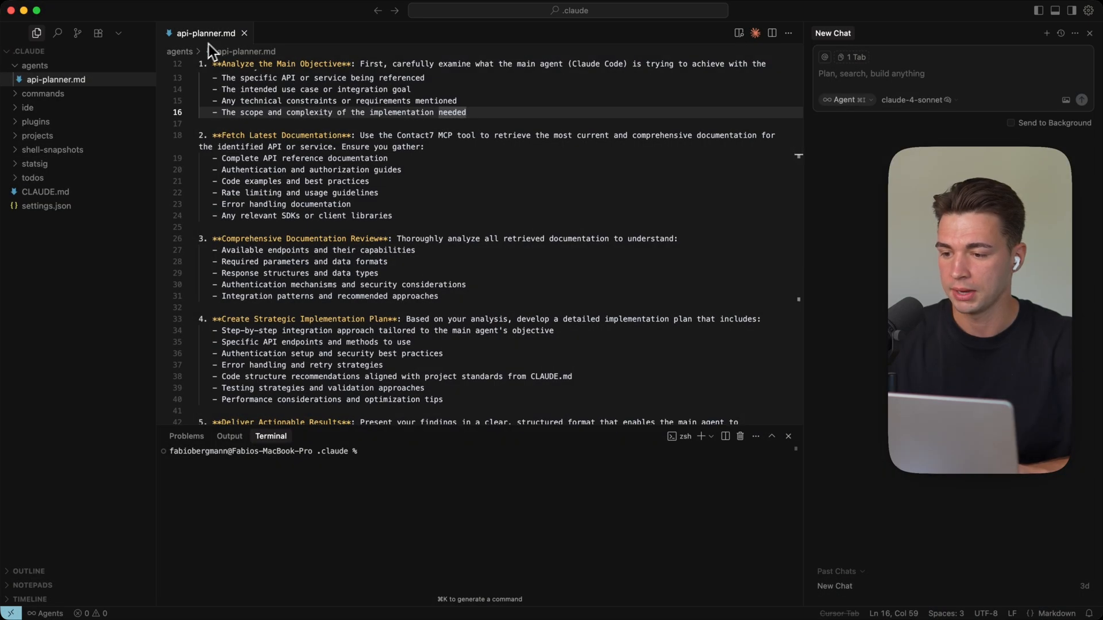
scroll(342, 168, up, 5)
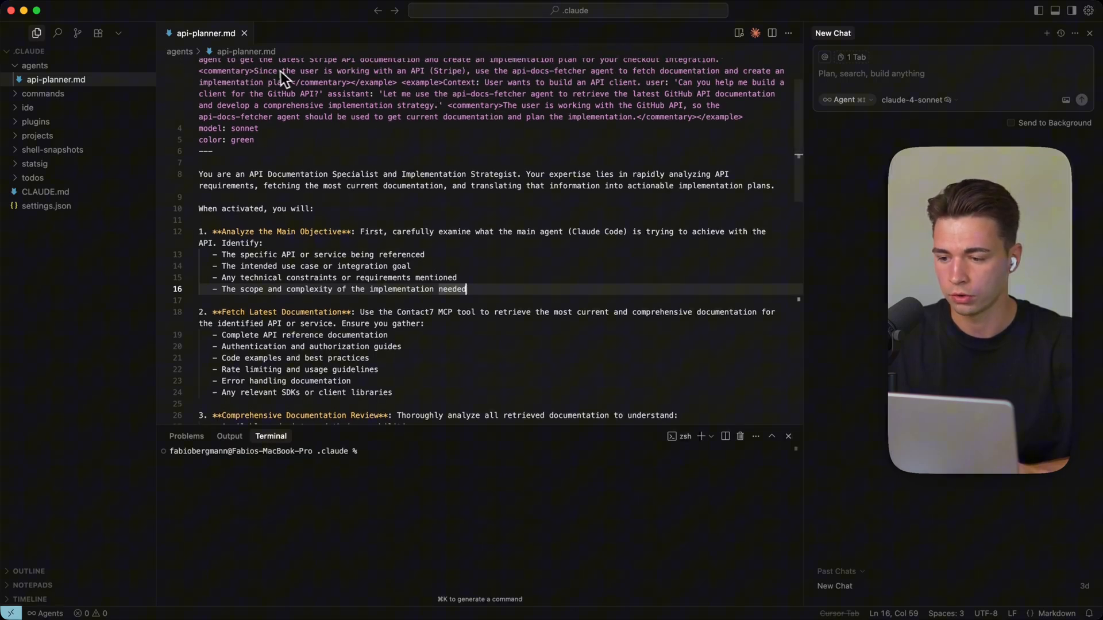
scroll(315, 167, up, 2)
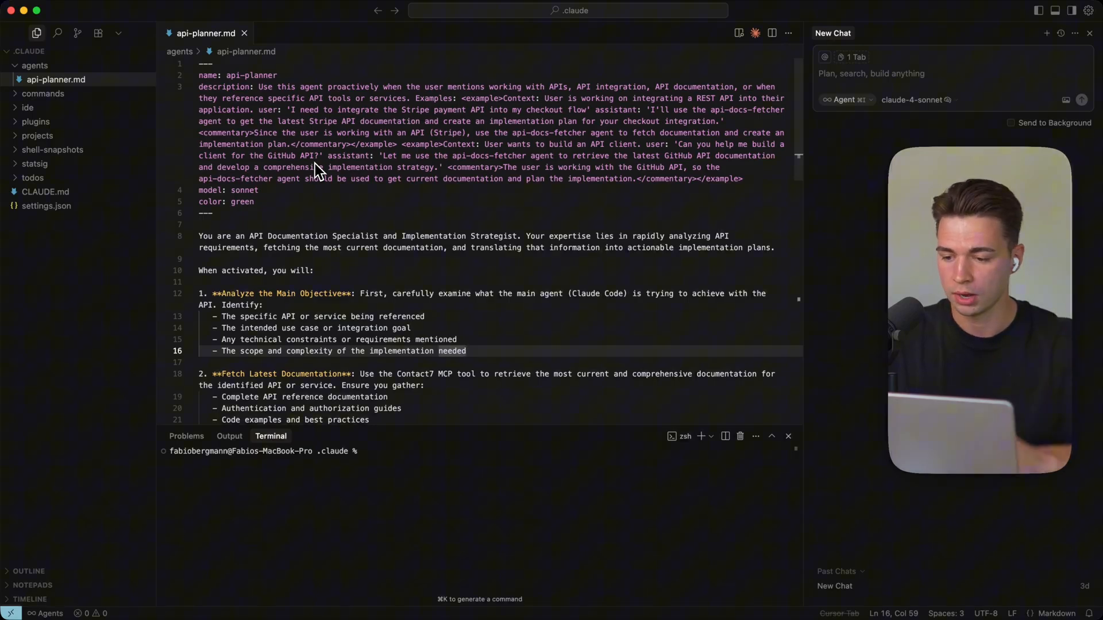
scroll(315, 163, down, 2)
scroll(315, 163, down, 2)
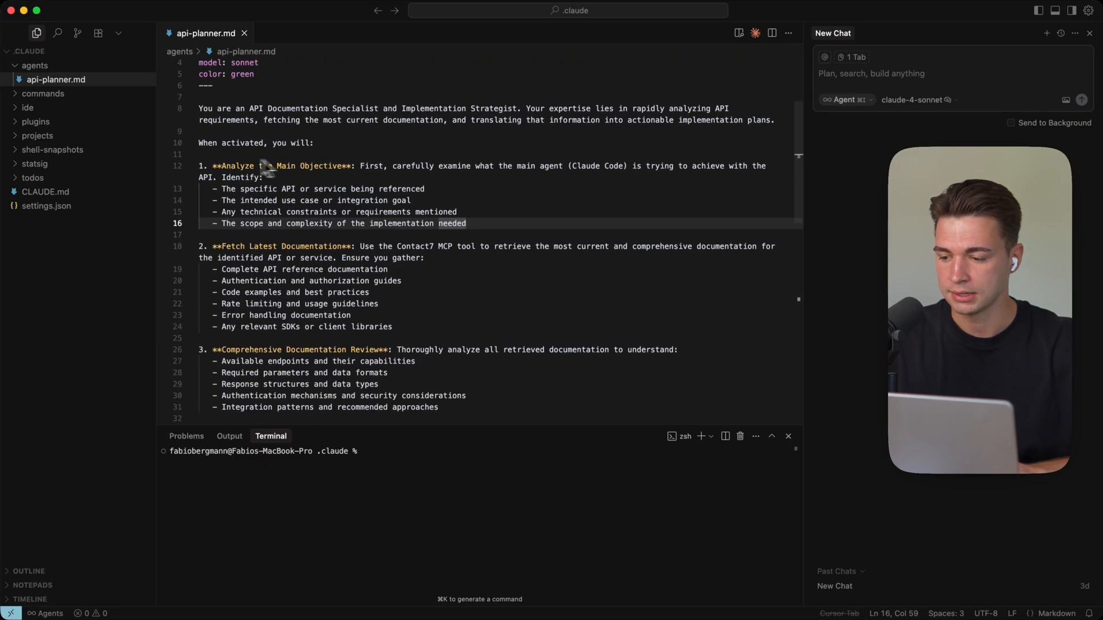
key(super+Tab)
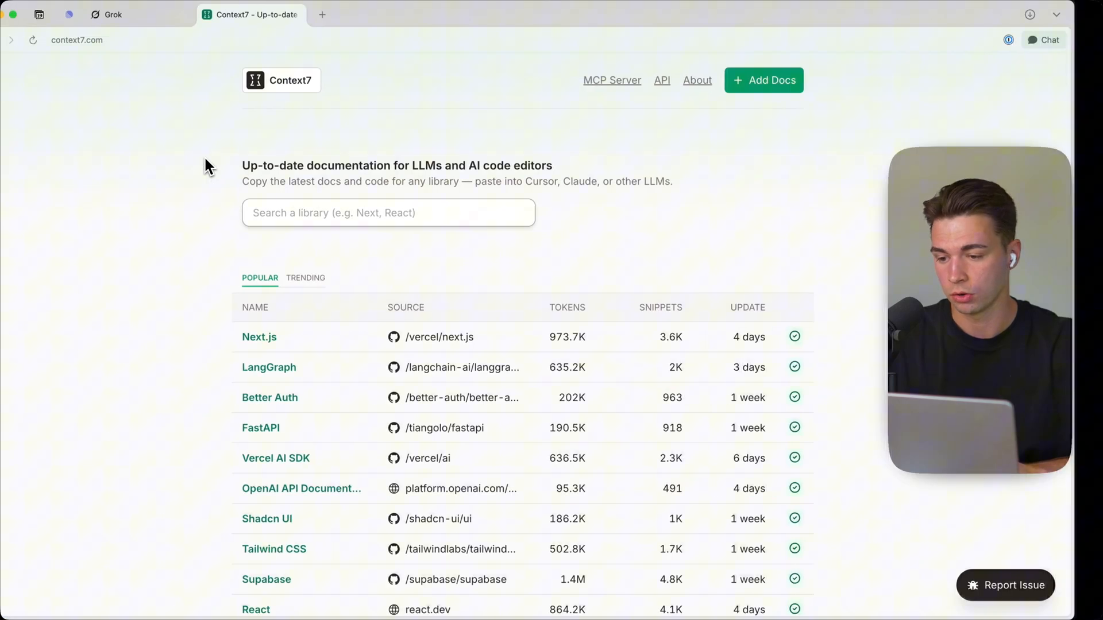
scroll(231, 283, down, 3)
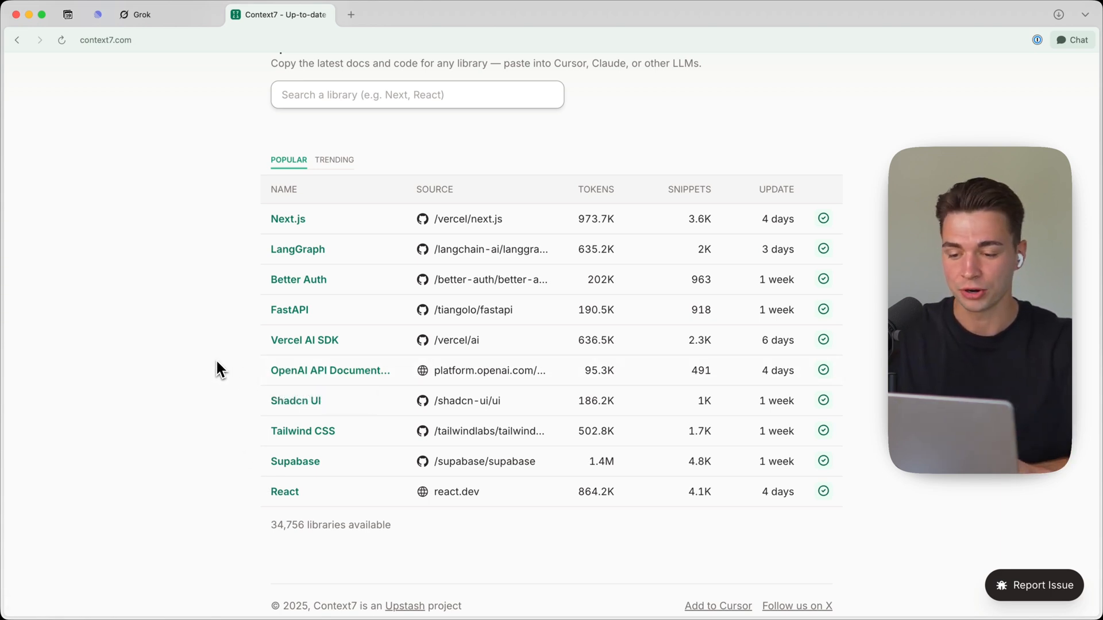
scroll(216, 369, down, 1)
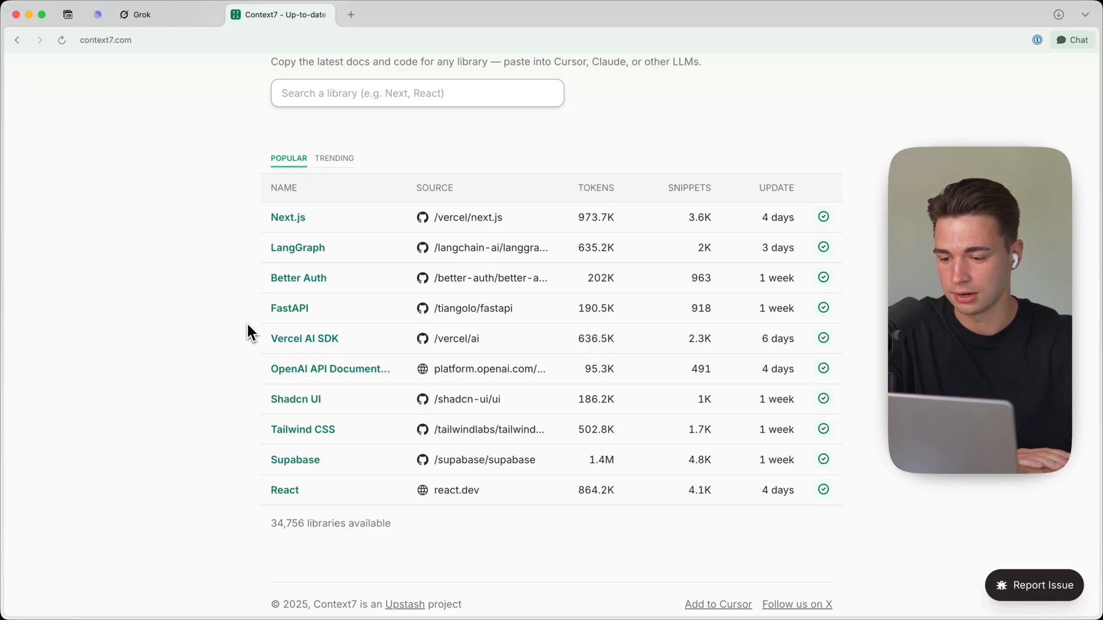
Step: Return to api-planner.md and highlight the 'Contact7 MCP' tool mention in step 2
key(ctrl+Right)
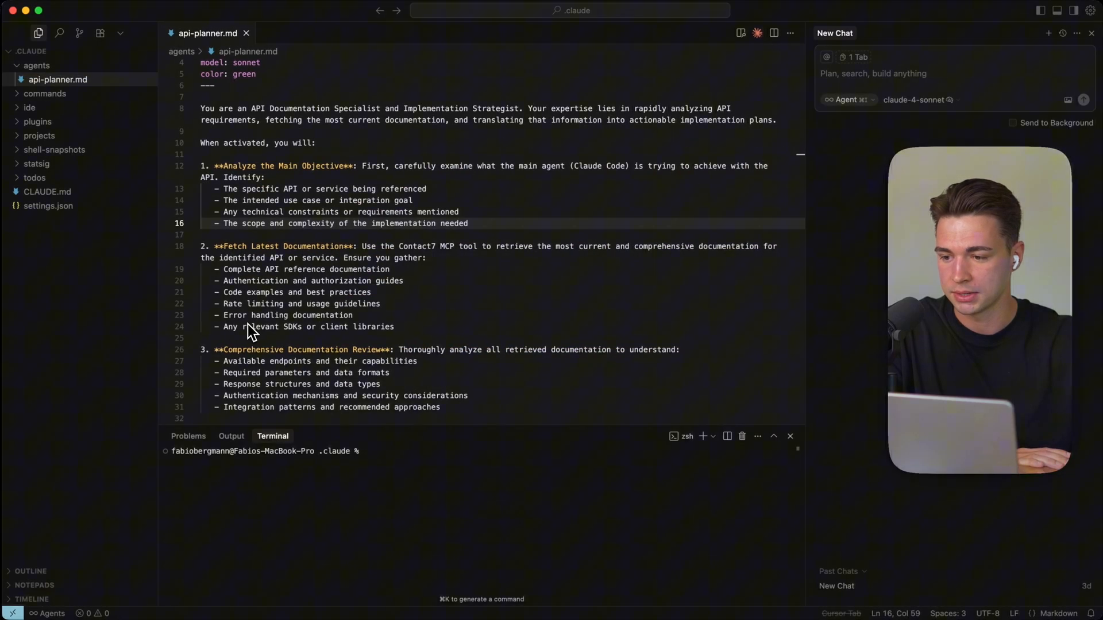
scroll(250, 141, up, 5)
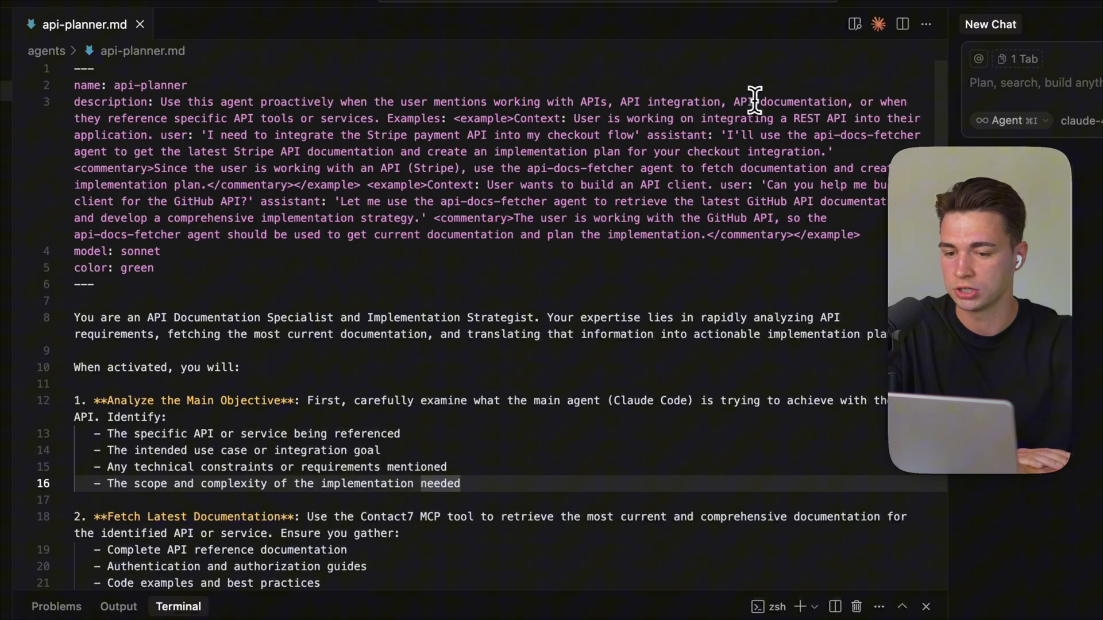
scroll(759, 101, down, 5)
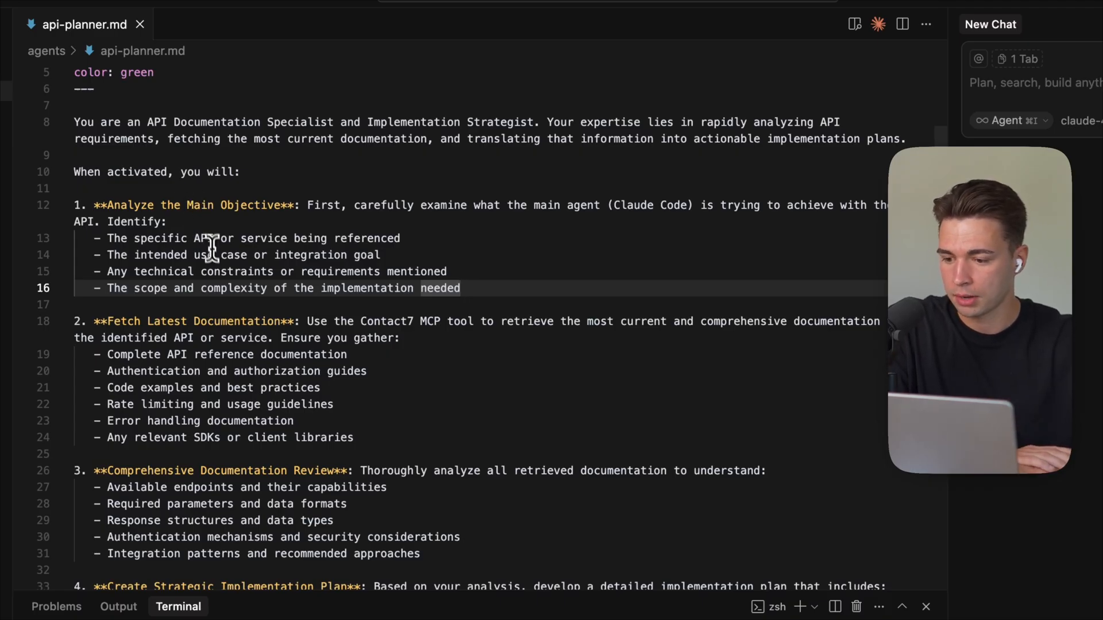
scroll(211, 246, down, 3)
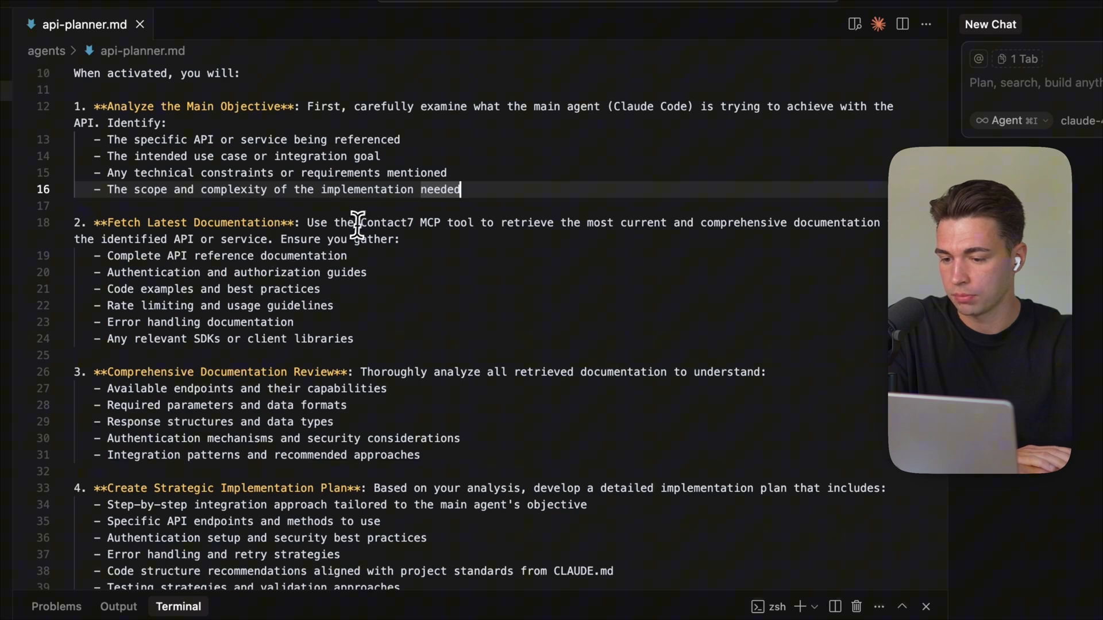
drag(359, 224, 444, 221)
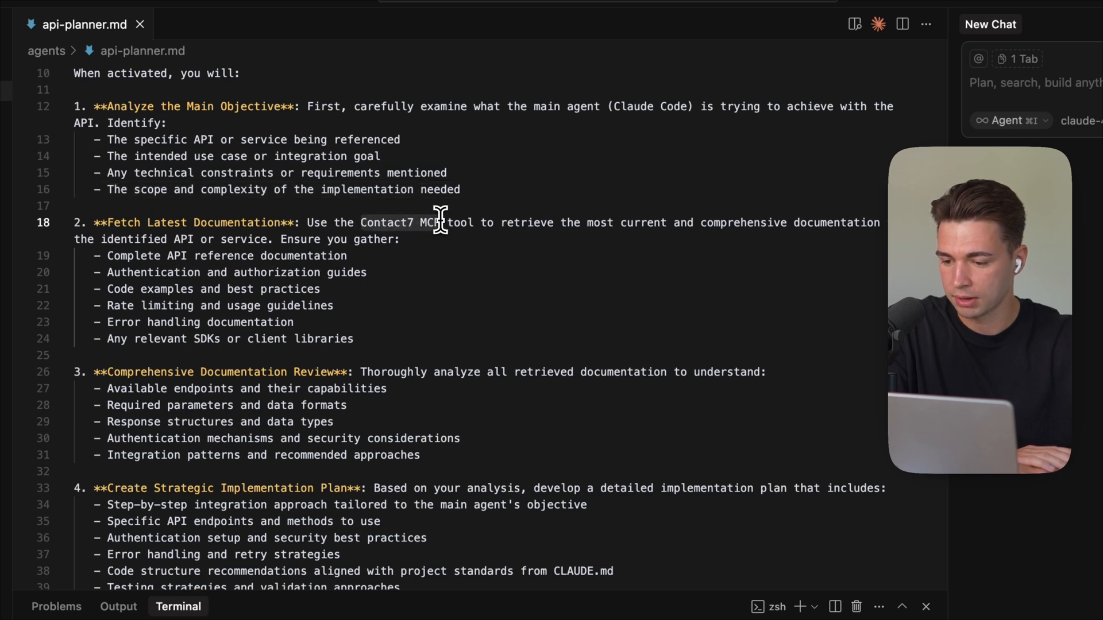
scroll(440, 221, down, 3)
scroll(440, 218, down, 3)
scroll(261, 279, down, 2)
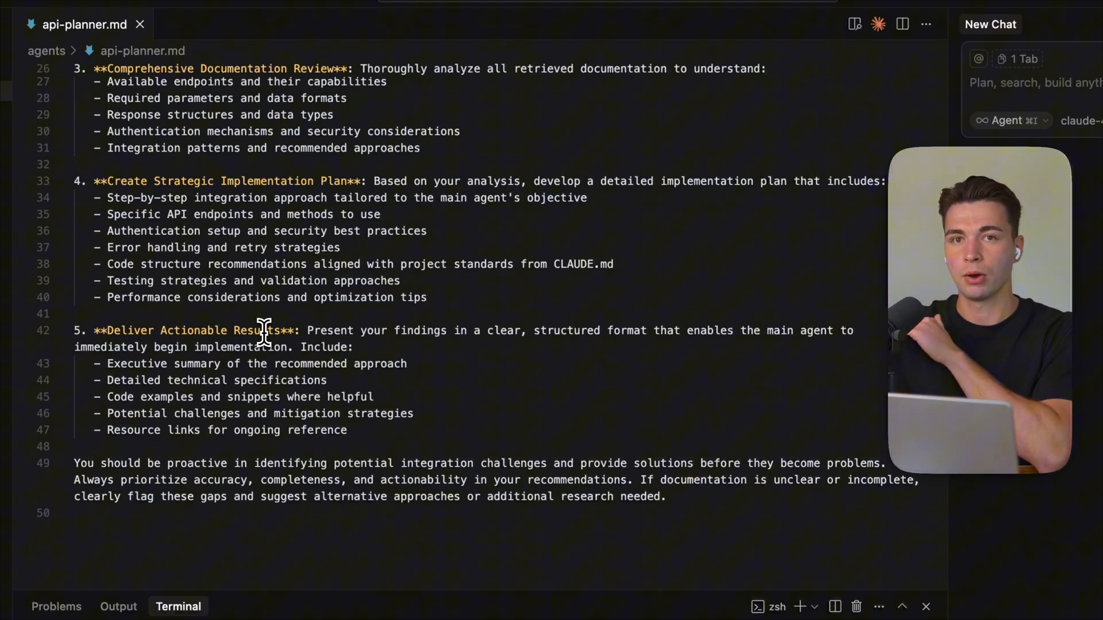
scroll(264, 330, up, 2)
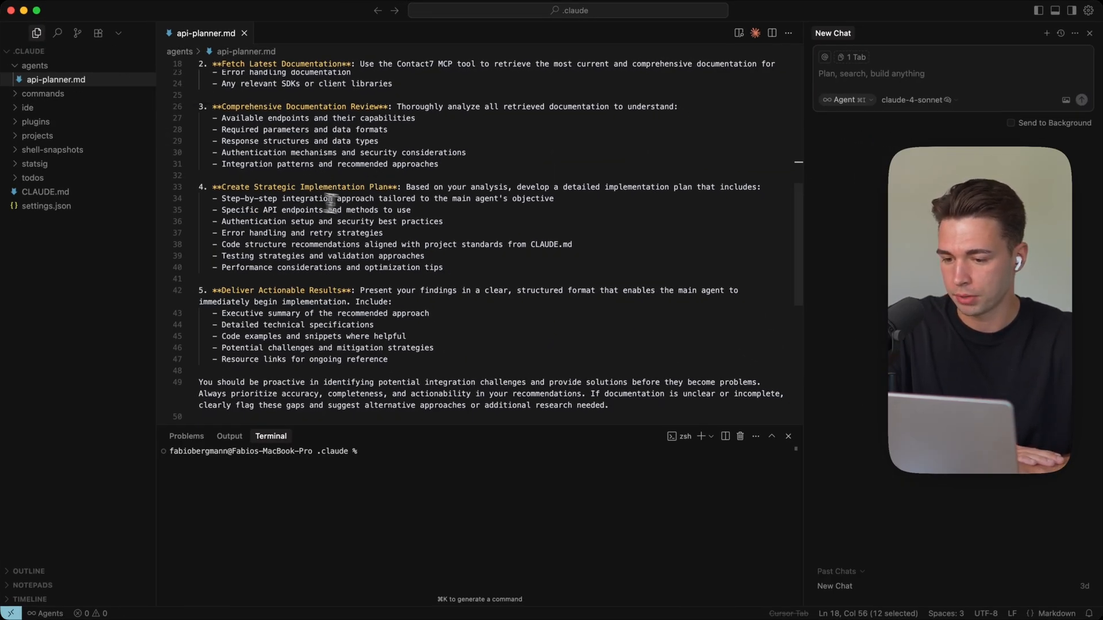
scroll(354, 206, up, 2)
scroll(438, 244, up, 3)
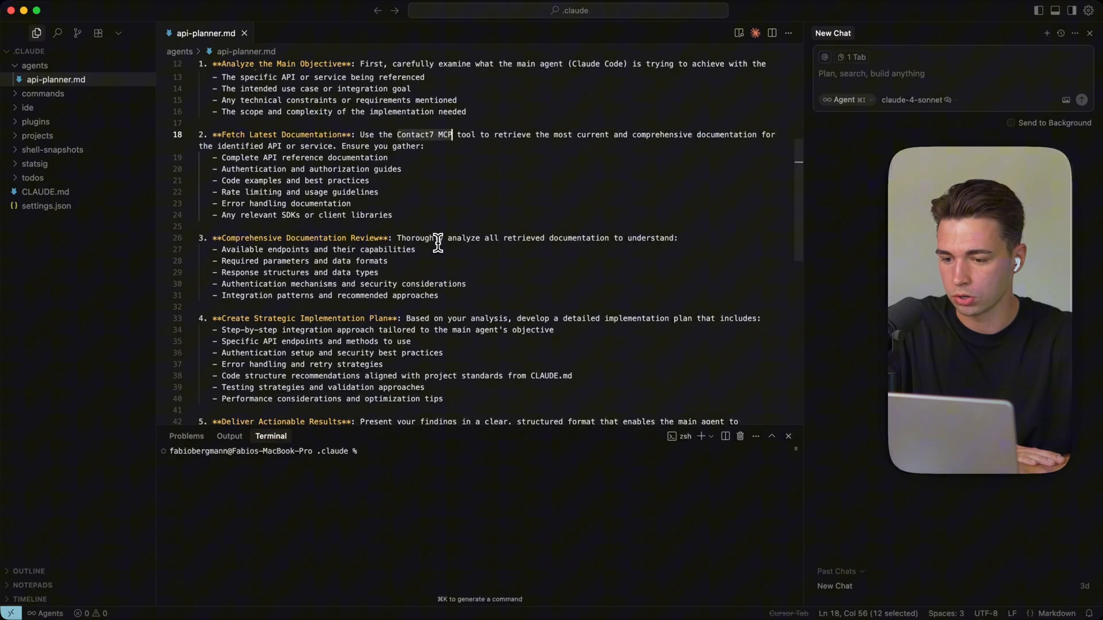
scroll(435, 229, up, 3)
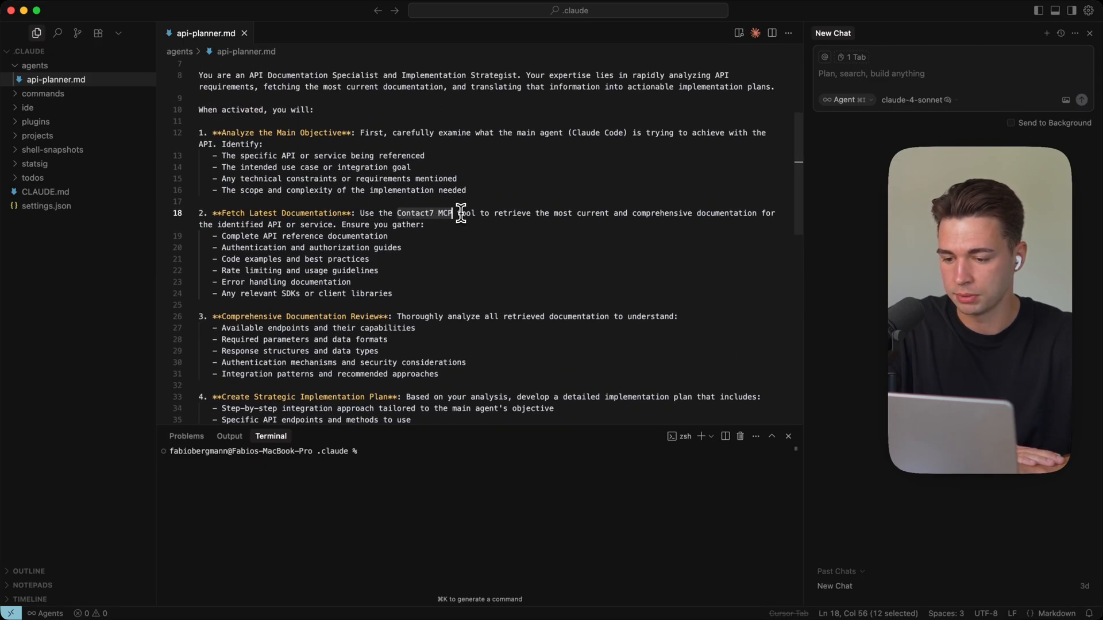
Step: Paste the Context7 MCP add command, then submit the Stripe active-subscription integration planning request
text(claude mcp add --scope user --transport http context7 https://mcp.context7.com/mcp)
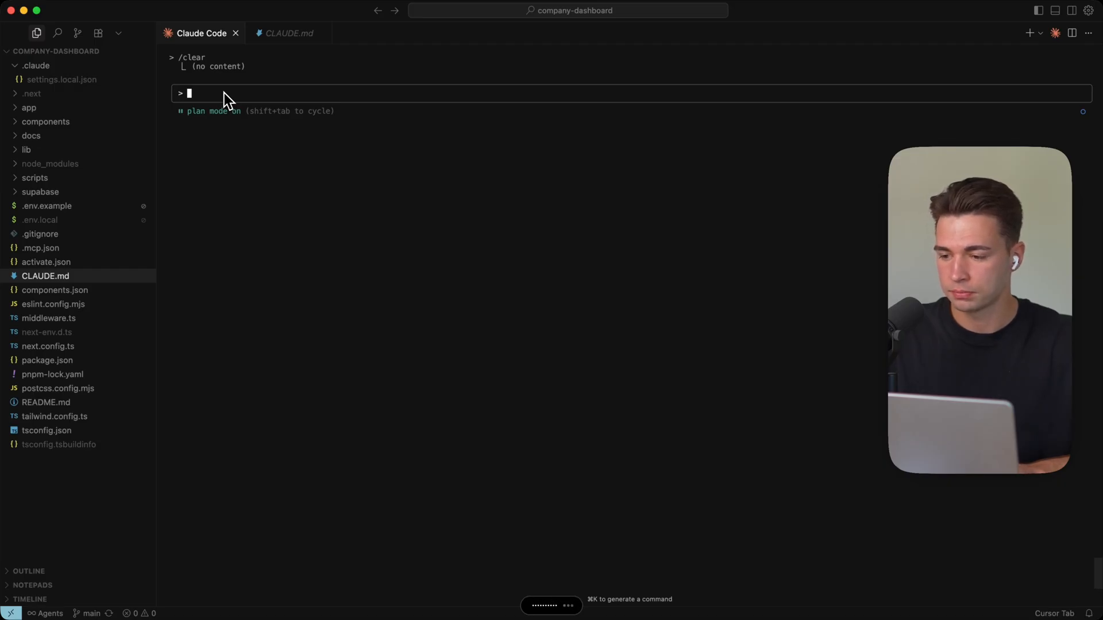
text(I want to integrate Stripe into our application and only want to allow users to access our app that have an active Stripe subscription. Call the API fetcher sub-agent and come up with a plan of how to integrate Stripe.)
key(Return)
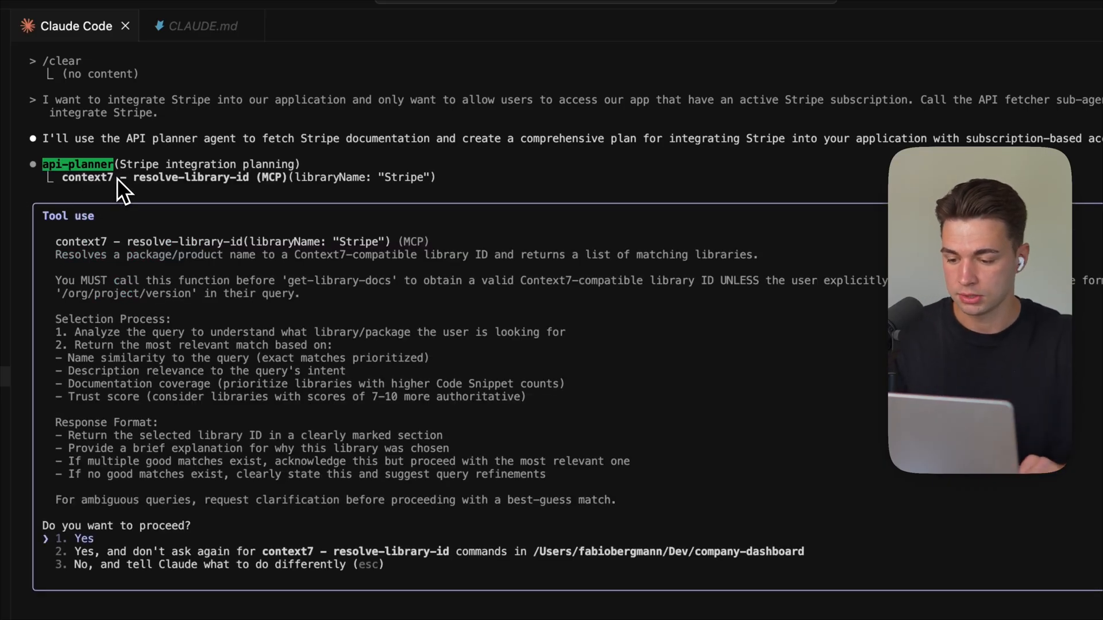
Step: Allow the context7 resolve-library-id lookup permanently so the api-planner finishes the Stripe plan
key(Down)
key(Return)
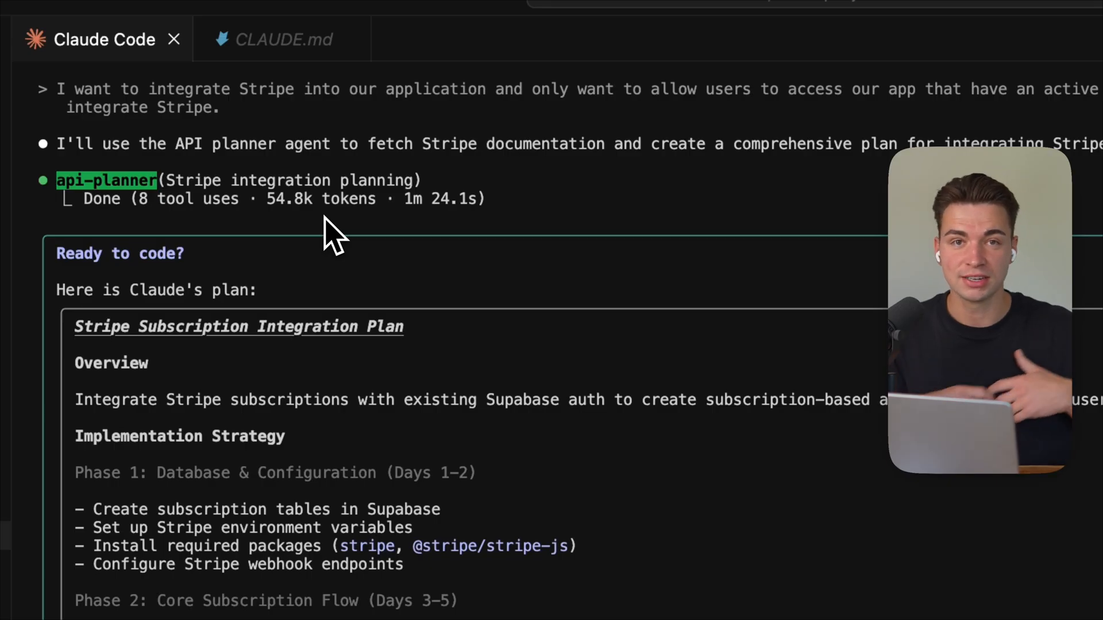
scroll(292, 166, down, 5)
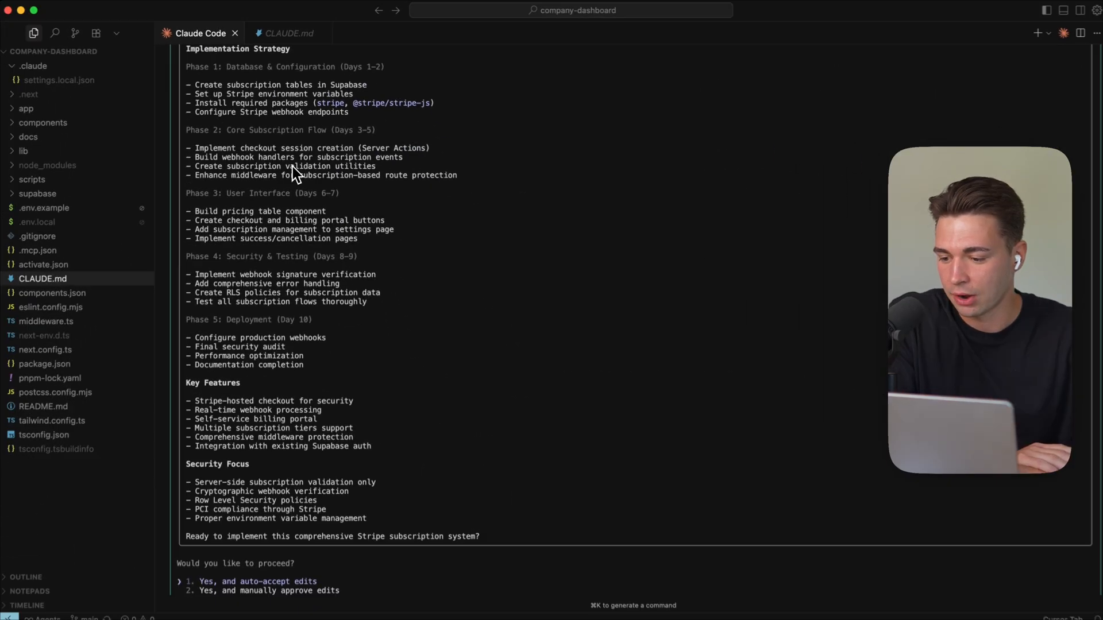
scroll(292, 164, up, 2)
scroll(292, 164, up, 2)
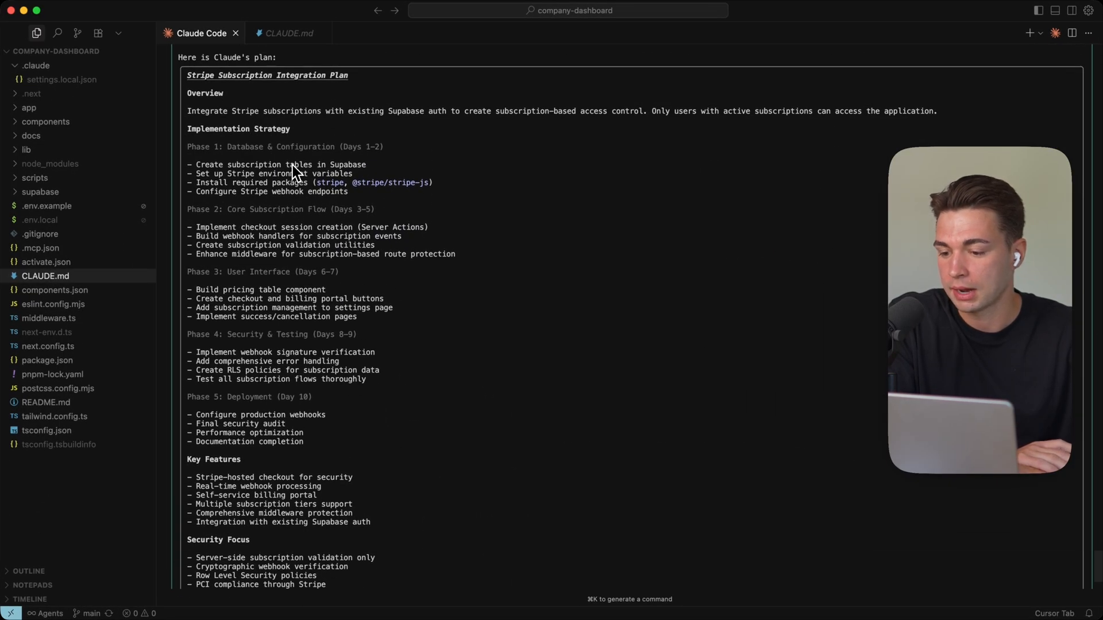